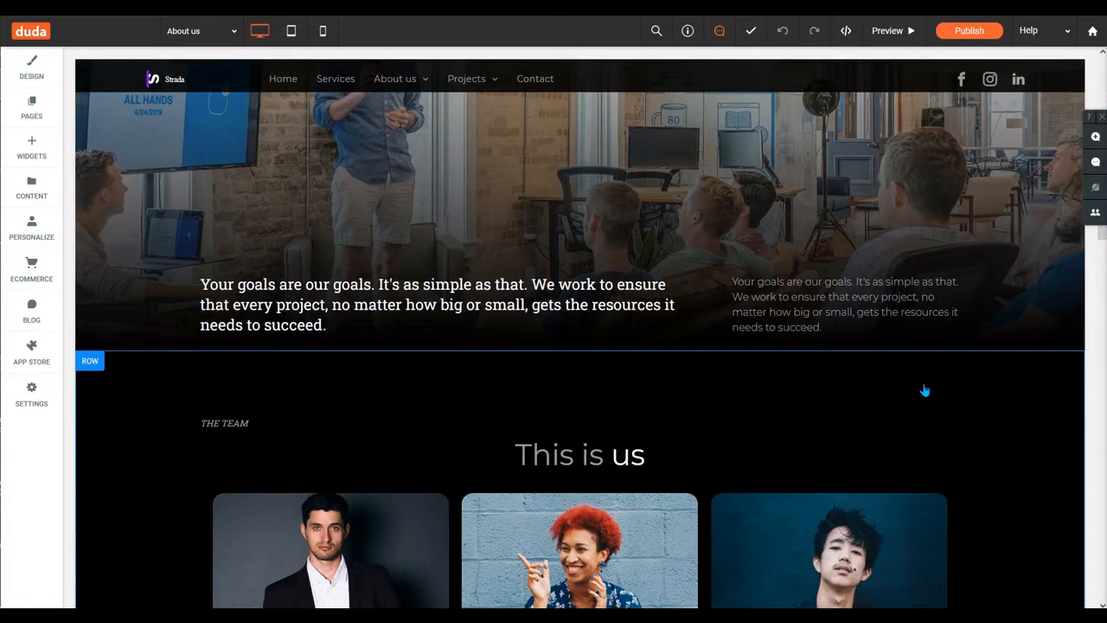
Switch the About us page to the mobile layout and back to desktop, and review its team section.
{"action": "left_click", "coordinate": [291, 31]}
{"action": "left_click", "coordinate": [330, 40]}
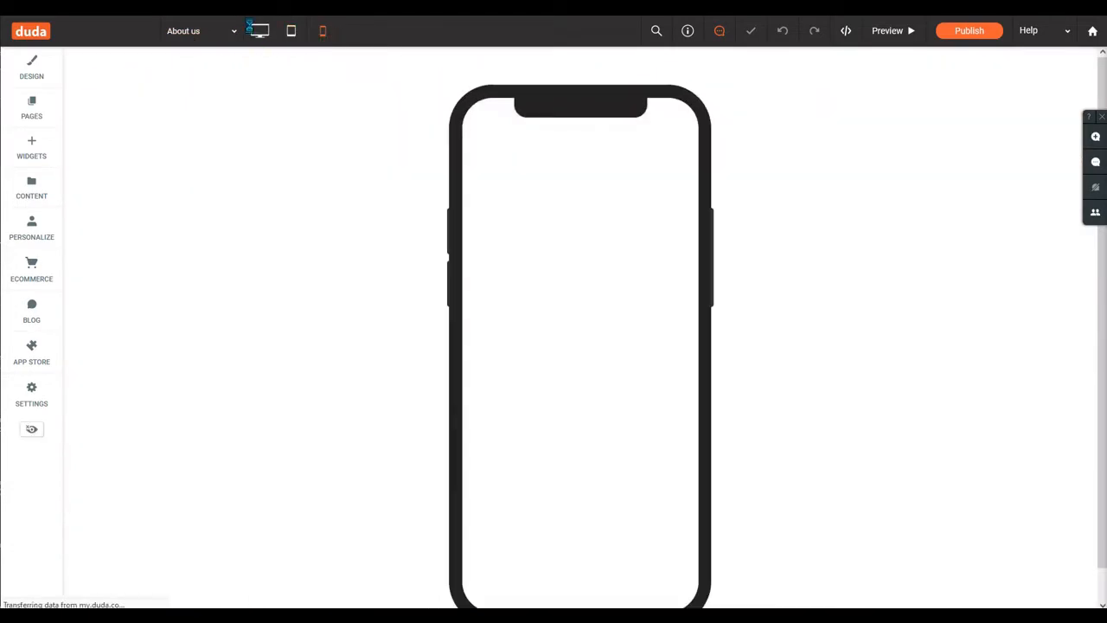
{"action": "left_click", "coordinate": [262, 32]}
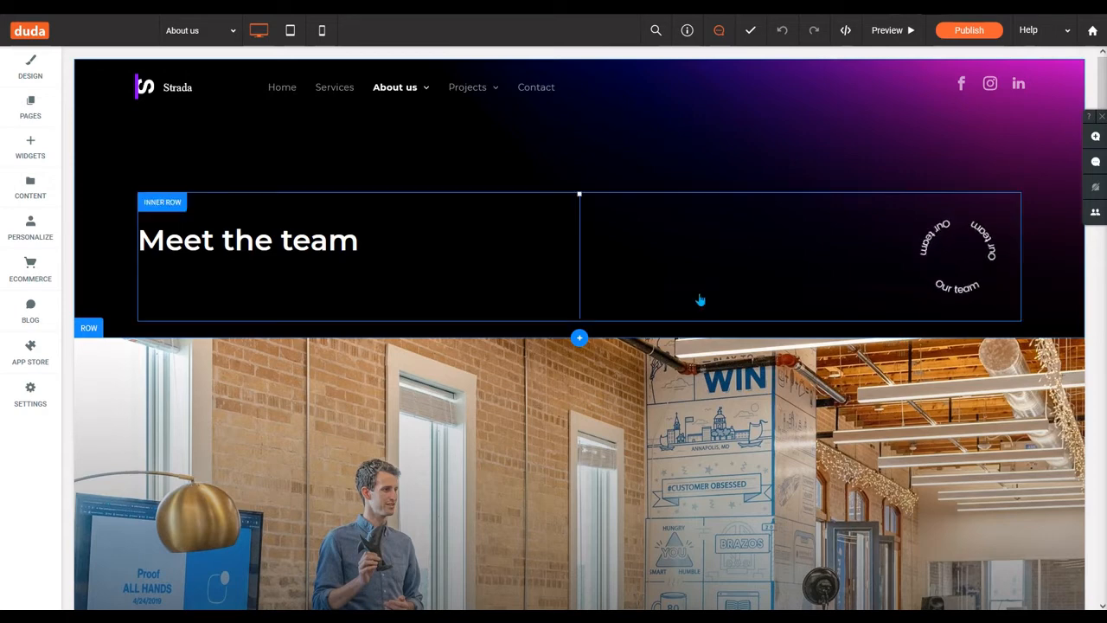
{"action": "scroll", "coordinate": [648, 390], "scroll_direction": "down", "scroll_amount": 2}
{"action": "scroll", "coordinate": [682, 387], "scroll_direction": "down", "scroll_amount": 10}
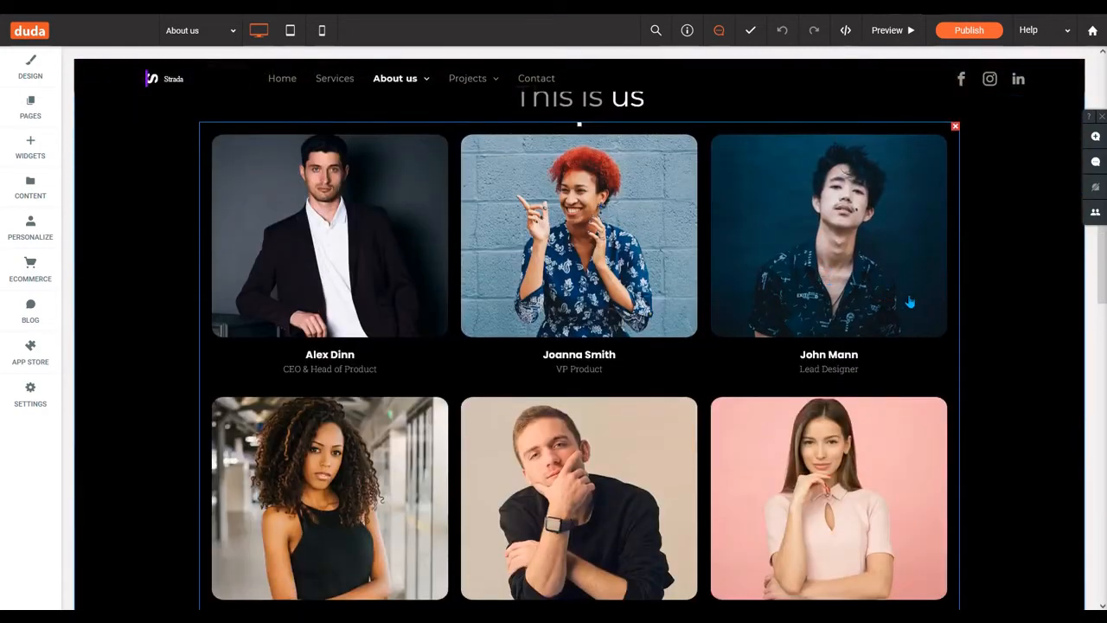
{"action": "scroll", "coordinate": [1018, 346], "scroll_direction": "down", "scroll_amount": 2}
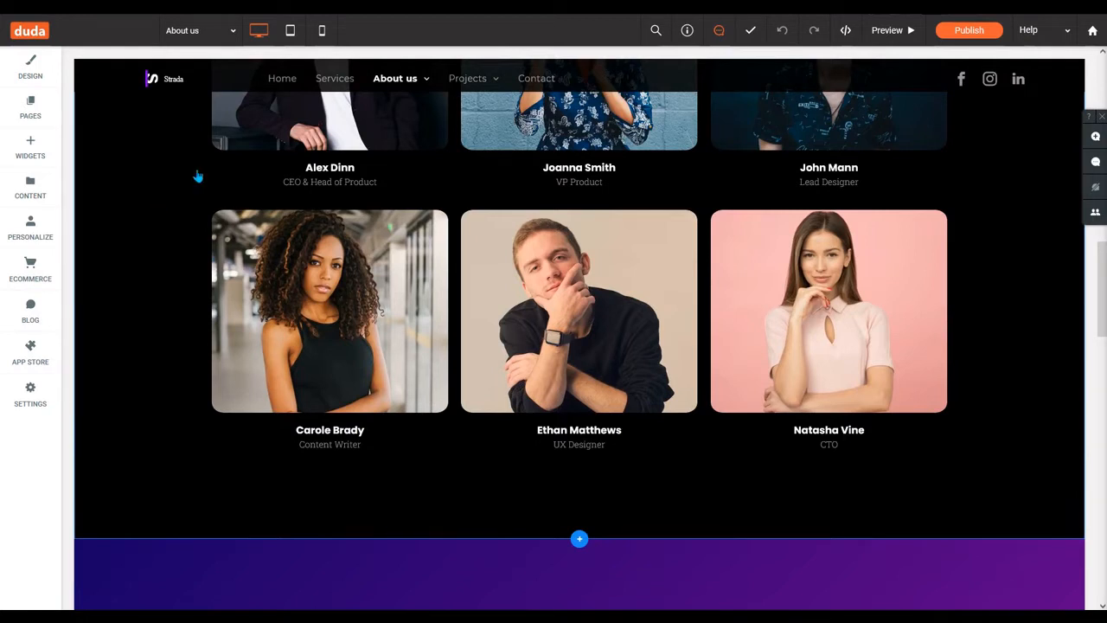
Switch to the mobile layout and examine the About us page from the team section down to the contact footer.
{"action": "left_click", "coordinate": [323, 32]}
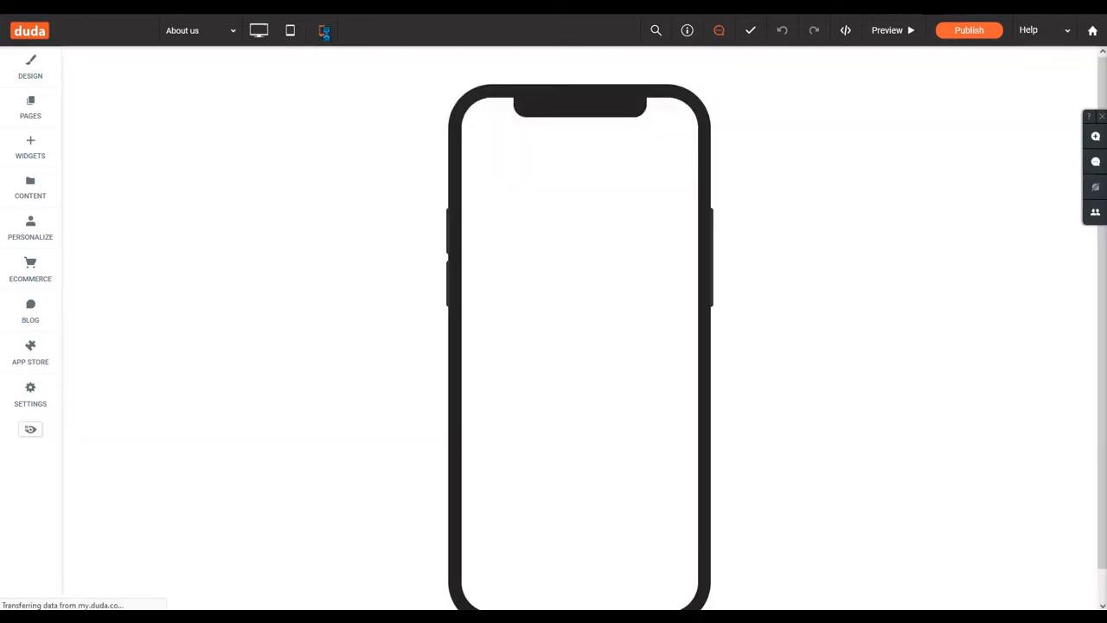
{"action": "scroll", "coordinate": [603, 223], "scroll_direction": "down", "scroll_amount": 5}
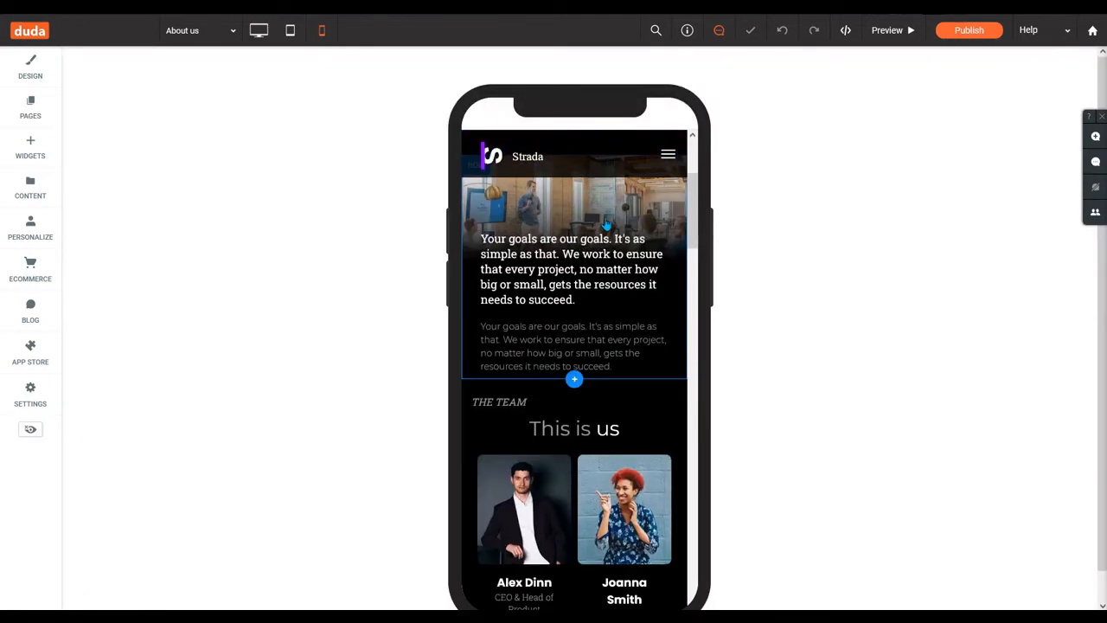
{"action": "scroll", "coordinate": [603, 346], "scroll_direction": "down", "scroll_amount": 2}
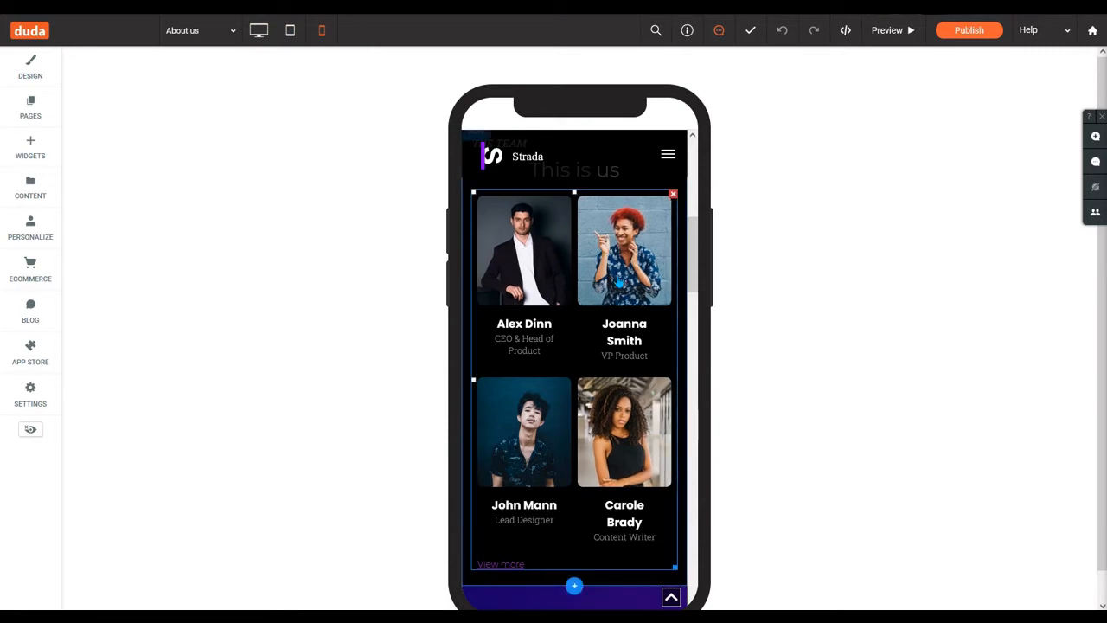
{"action": "scroll", "coordinate": [620, 302], "scroll_direction": "down", "scroll_amount": 5}
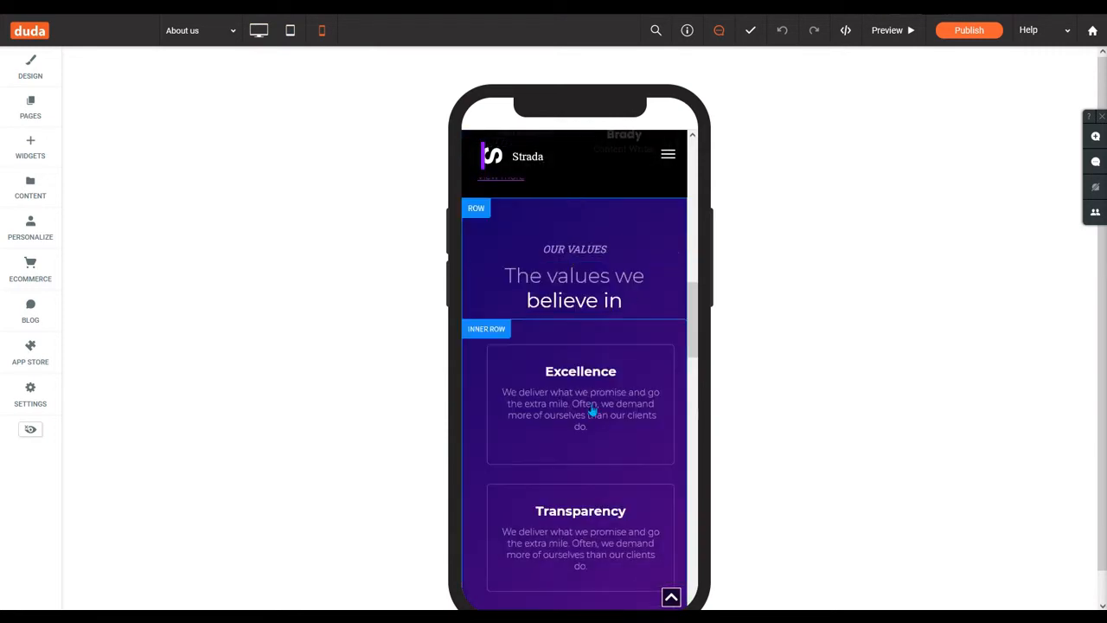
{"action": "left_click", "coordinate": [564, 401]}
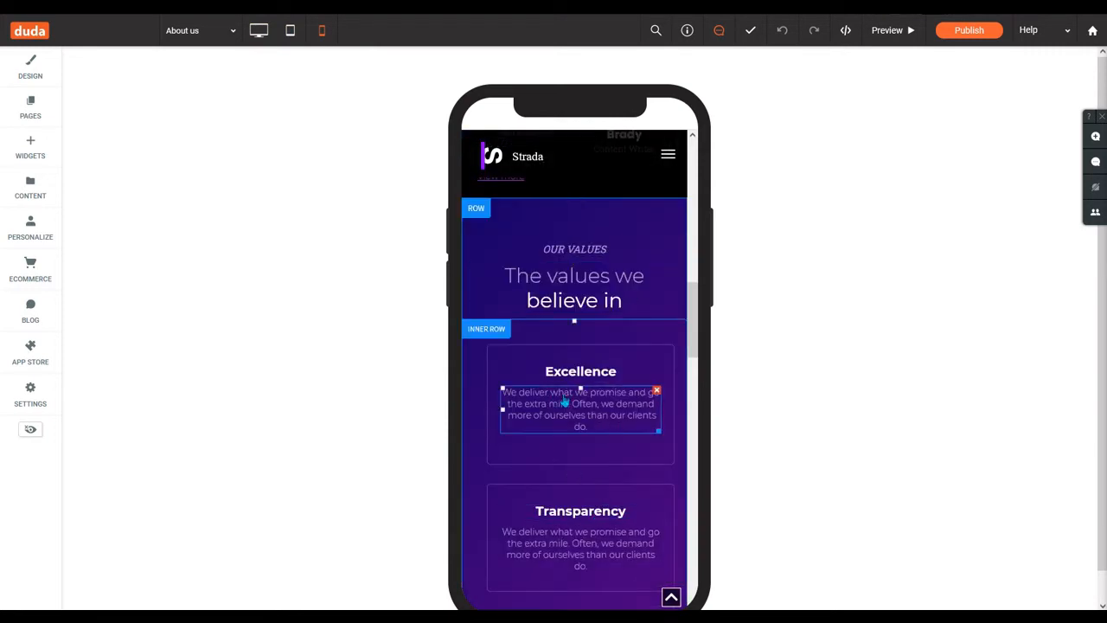
{"action": "scroll", "coordinate": [554, 459], "scroll_direction": "down", "scroll_amount": 3}
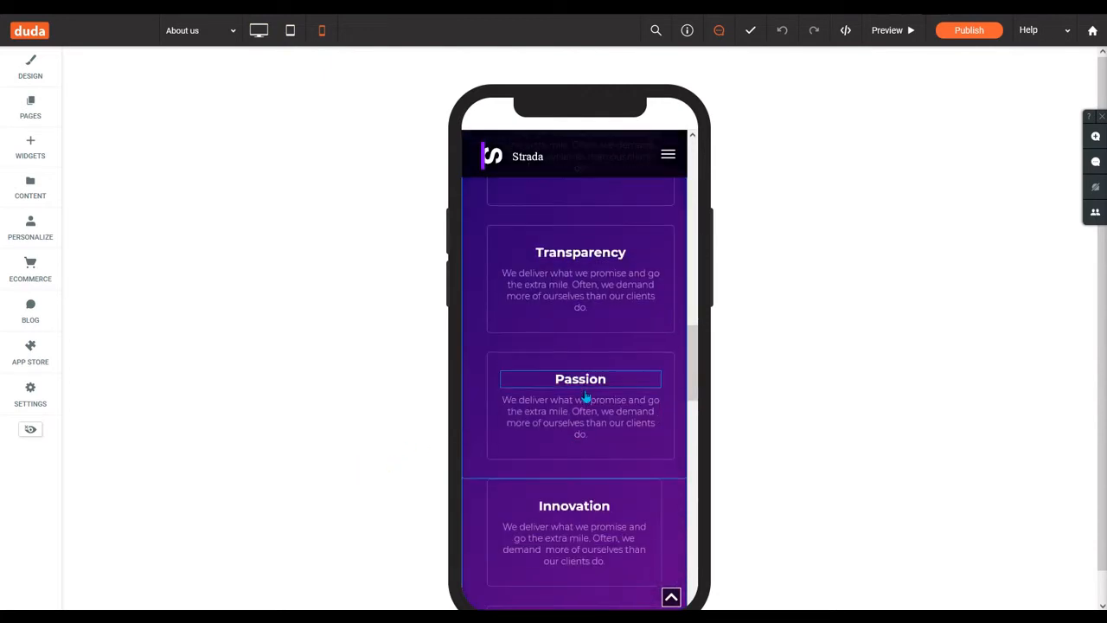
{"action": "scroll", "coordinate": [589, 493], "scroll_direction": "down", "scroll_amount": 7}
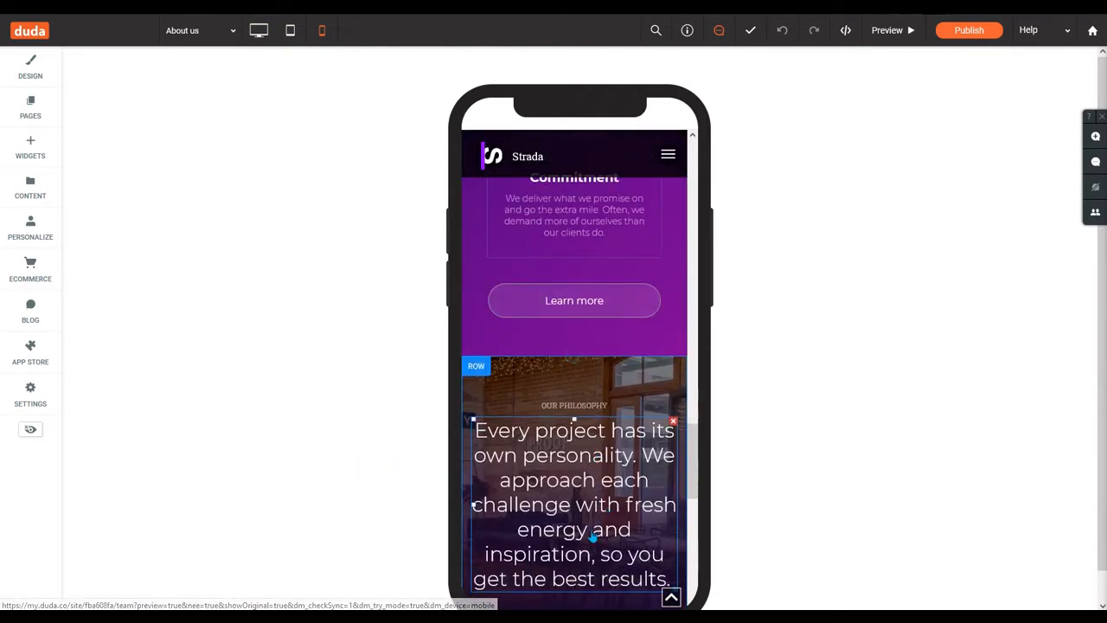
{"action": "scroll", "coordinate": [593, 537], "scroll_direction": "down", "scroll_amount": 2}
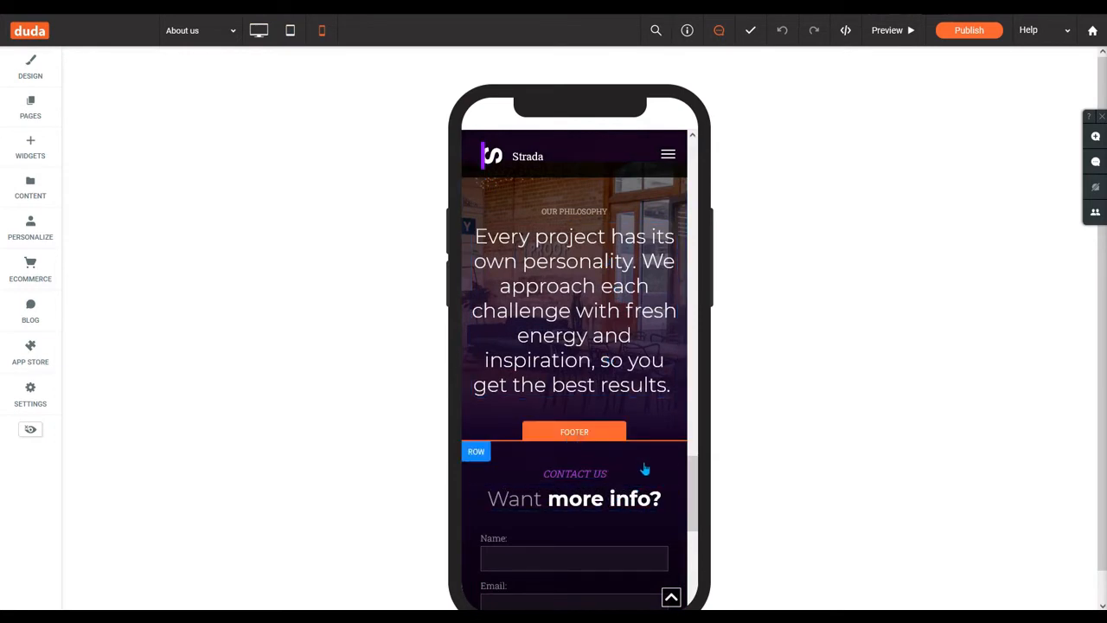
{"action": "scroll", "coordinate": [646, 463], "scroll_direction": "down", "scroll_amount": 2}
Set the top outer margin of the Learn more button below the values cards to 25 px in the mobile layout.
{"action": "scroll", "coordinate": [602, 396], "scroll_direction": "up", "scroll_amount": 4}
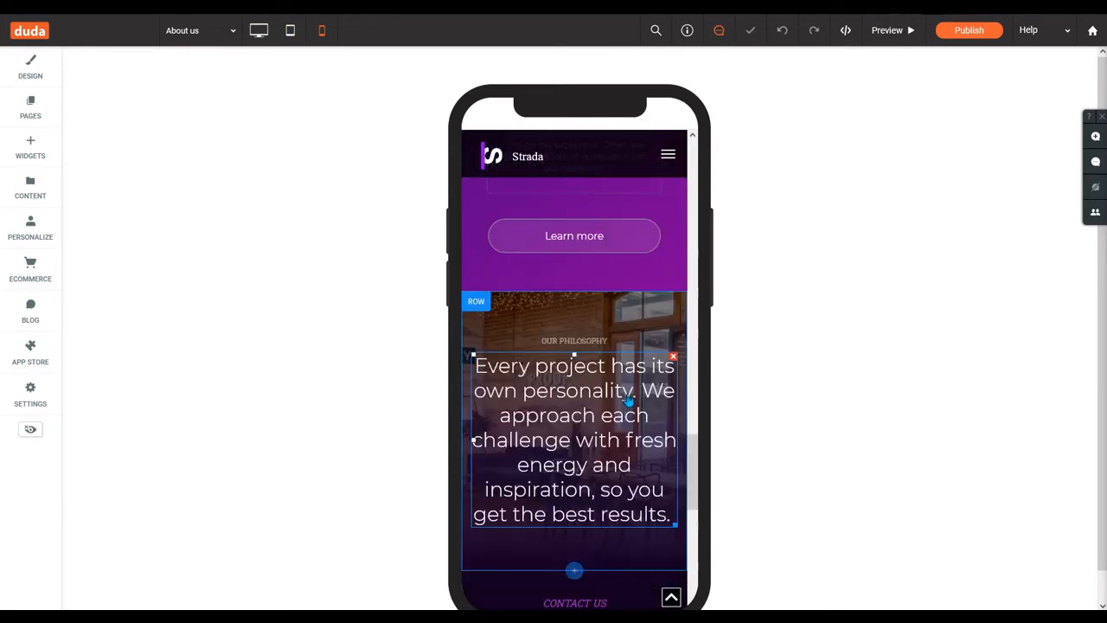
{"action": "scroll", "coordinate": [628, 395], "scroll_direction": "up", "scroll_amount": 3}
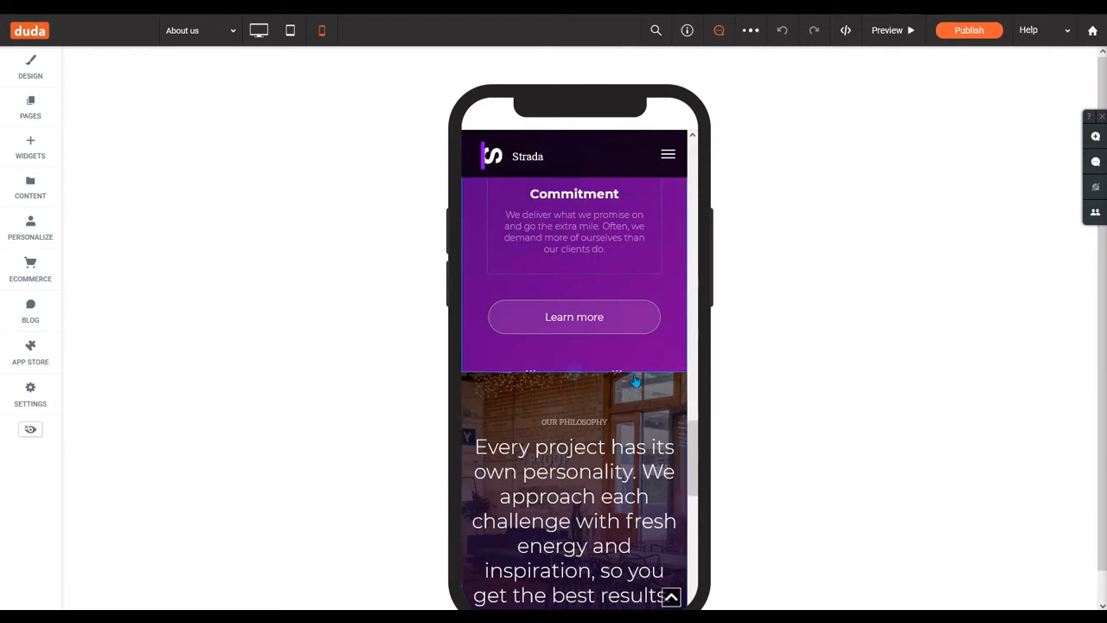
{"action": "scroll", "coordinate": [612, 535], "scroll_direction": "down", "scroll_amount": 1}
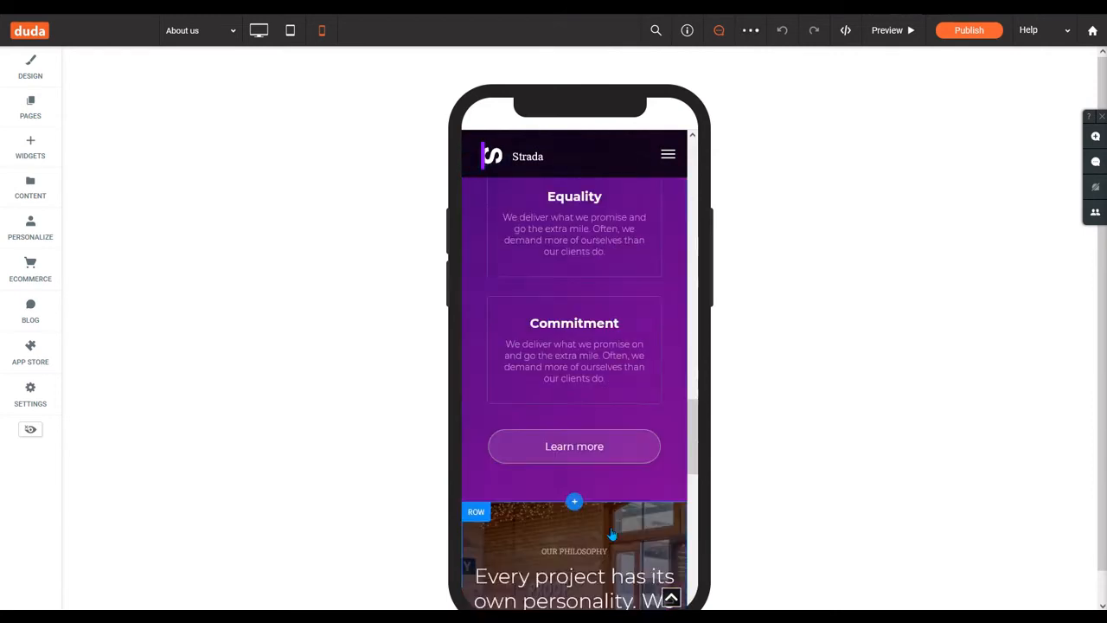
{"action": "left_click", "coordinate": [610, 444]}
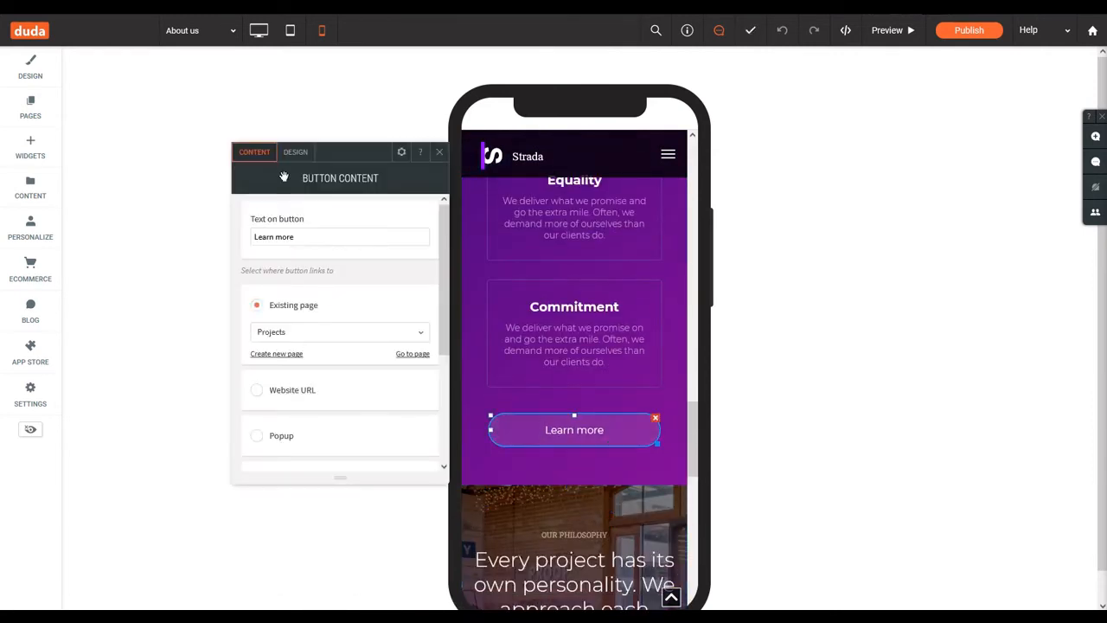
{"action": "left_click", "coordinate": [294, 159]}
{"action": "scroll", "coordinate": [389, 387], "scroll_direction": "down", "scroll_amount": 3}
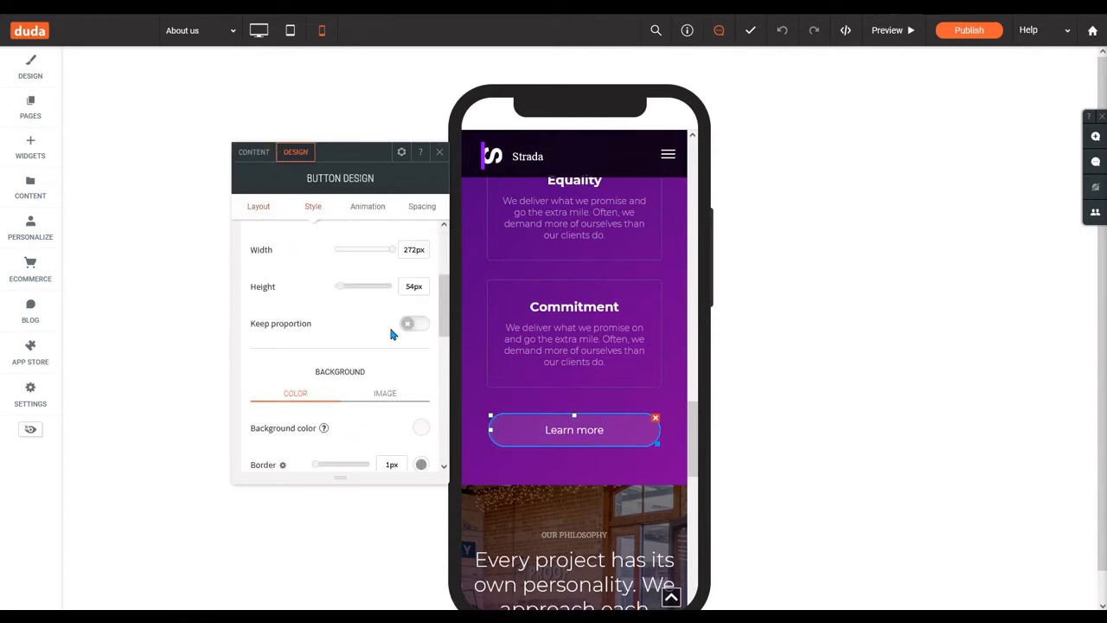
{"action": "left_click", "coordinate": [421, 207]}
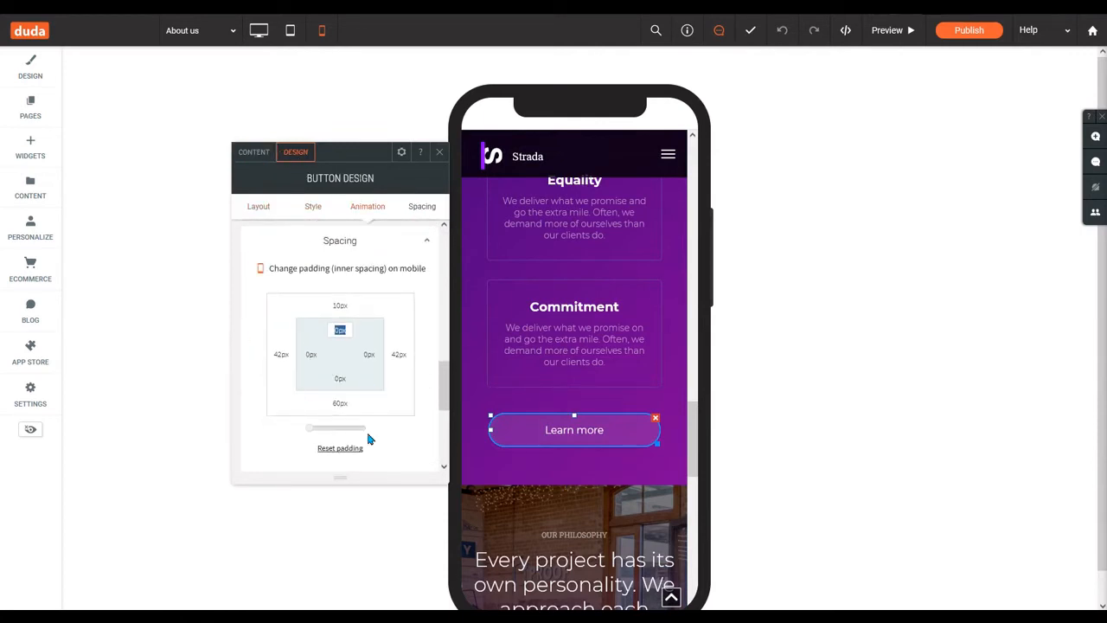
{"action": "left_click", "coordinate": [340, 305]}
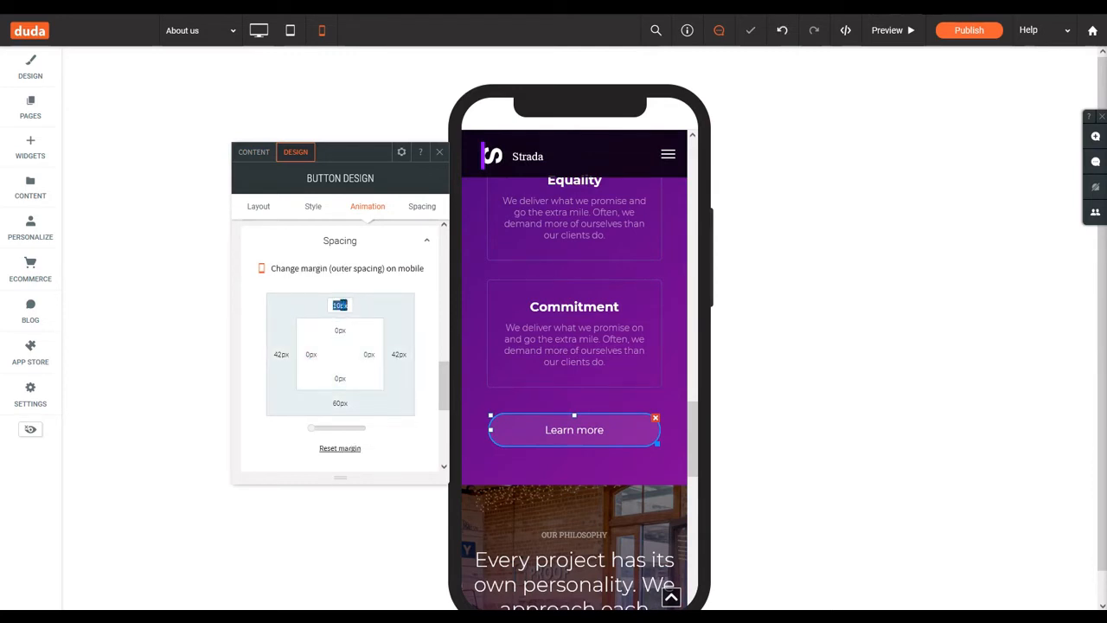
{"action": "key", "text": "BackSpace"}
{"action": "type", "text": "25"}
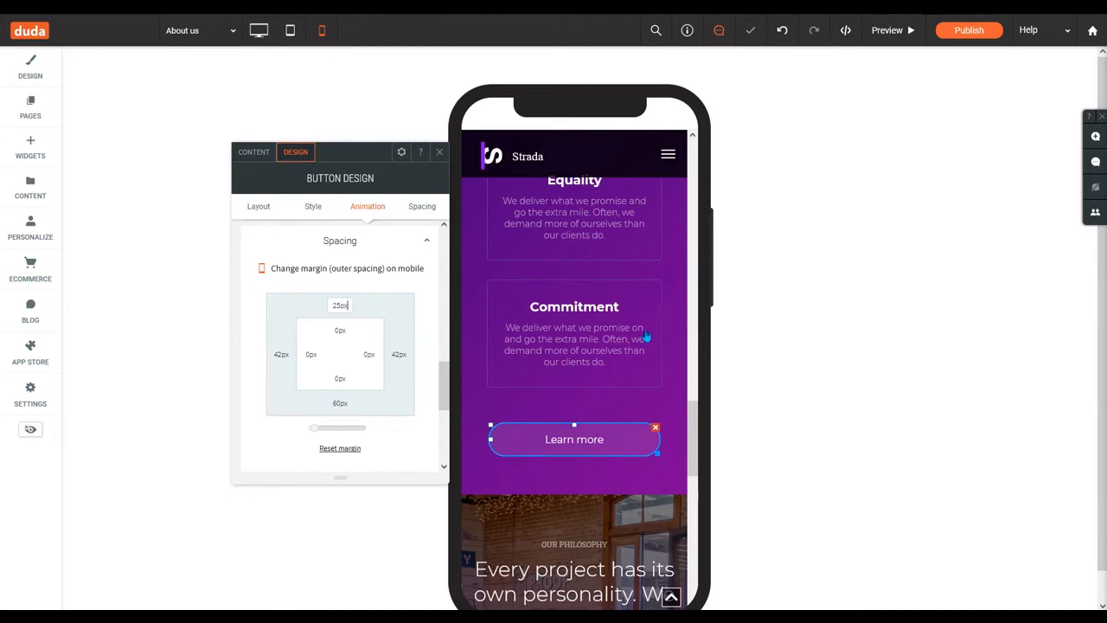
Set the top outer margin of the Commitment card's column to 25 px on mobile and close the column design settings.
{"action": "left_click", "coordinate": [591, 307]}
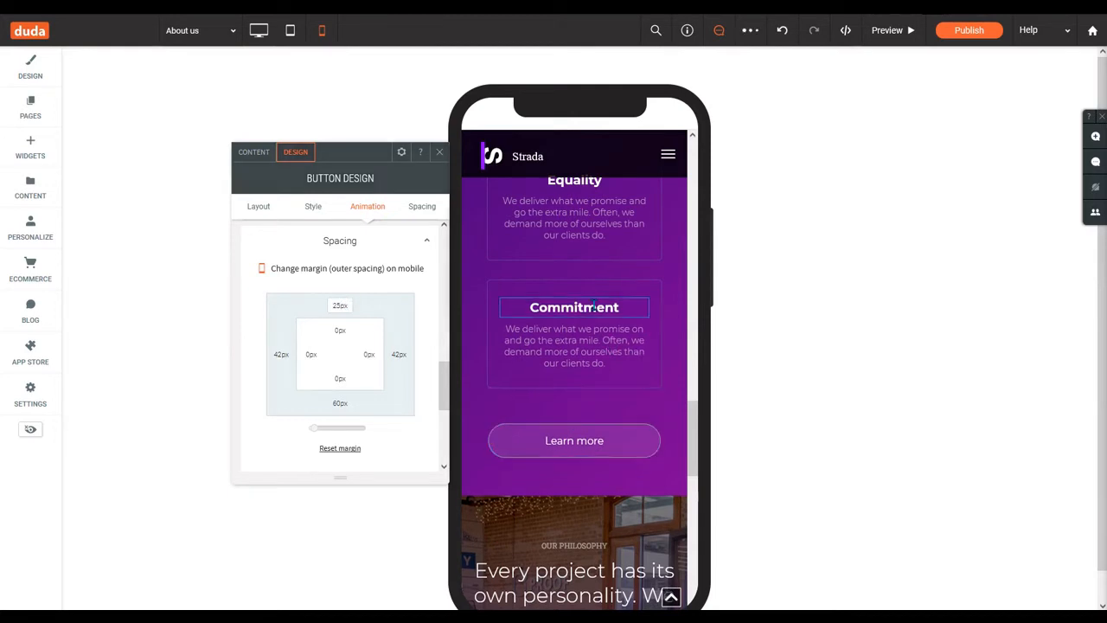
{"action": "left_click", "coordinate": [586, 384]}
{"action": "left_click", "coordinate": [407, 212]}
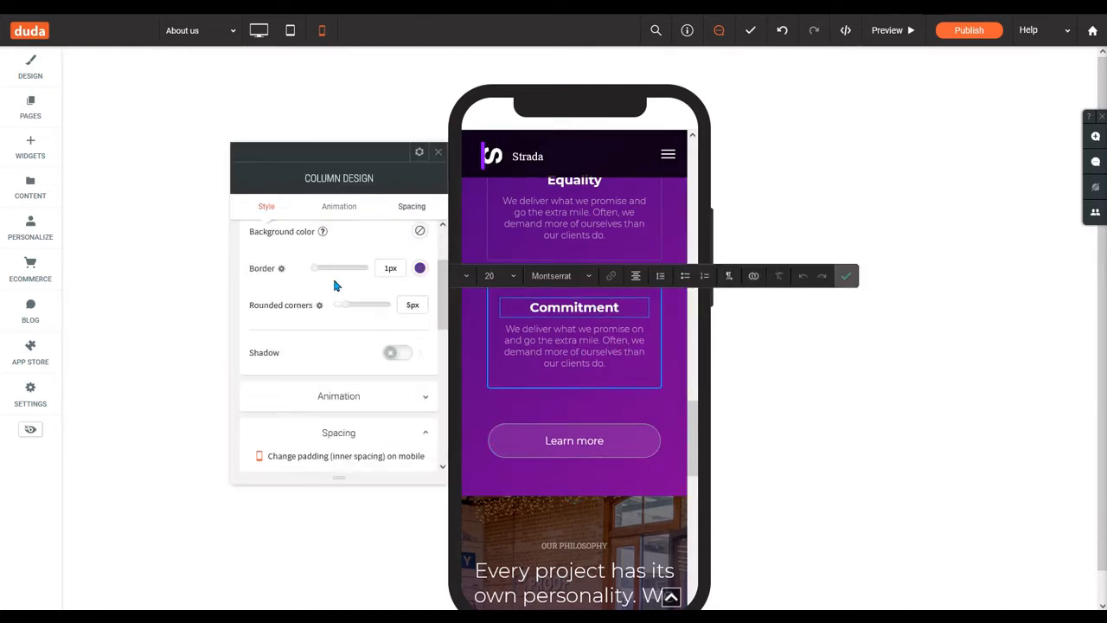
{"action": "left_click", "coordinate": [339, 329]}
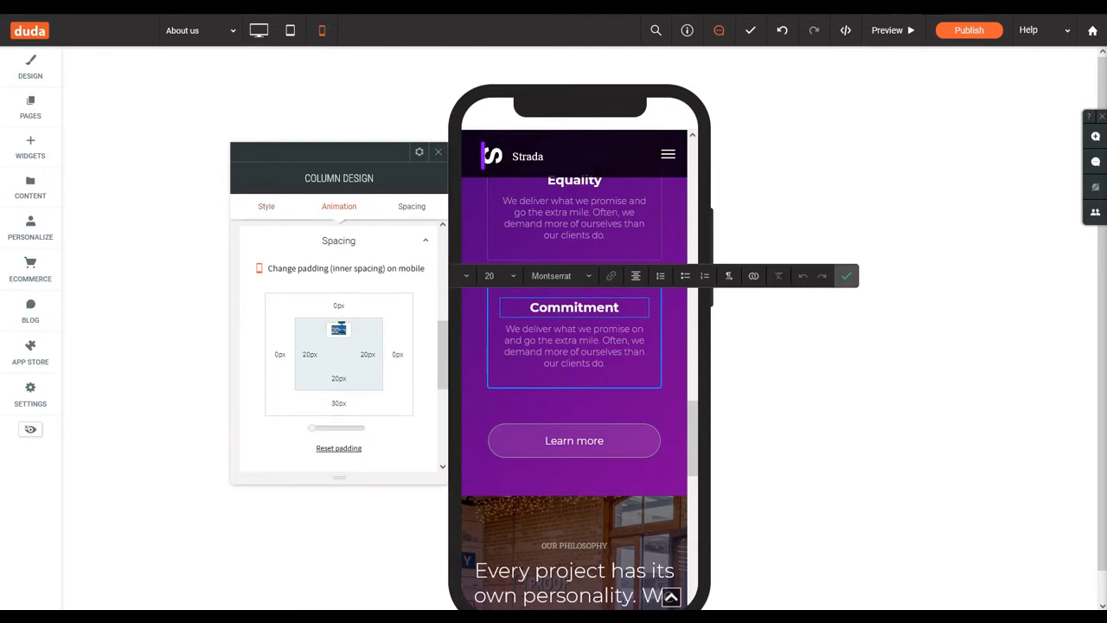
{"action": "left_click", "coordinate": [340, 306]}
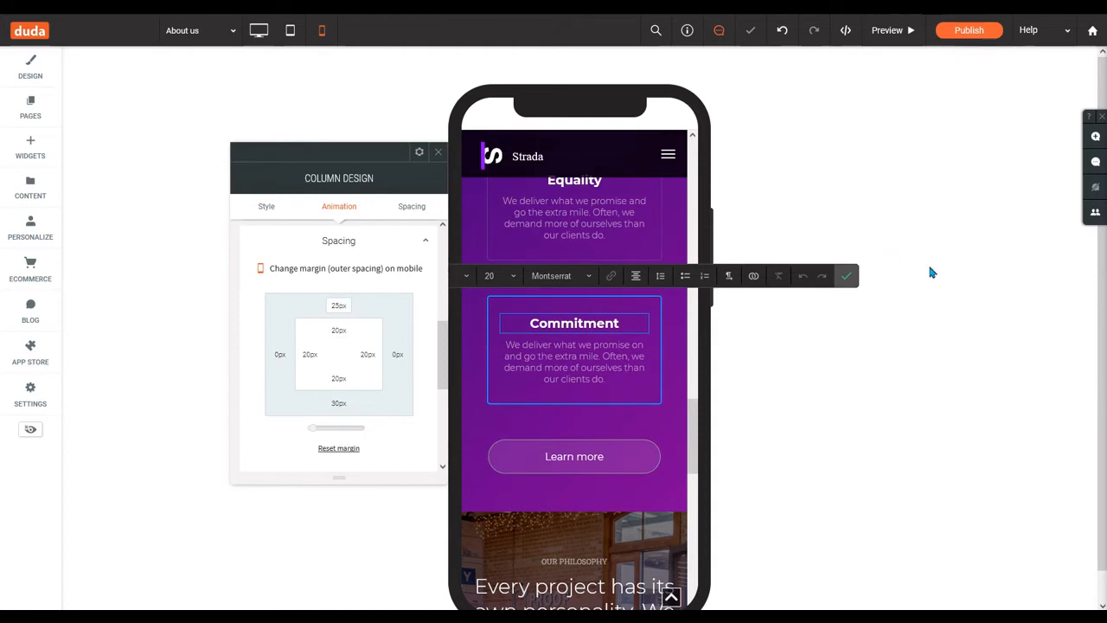
{"action": "left_click", "coordinate": [846, 276]}
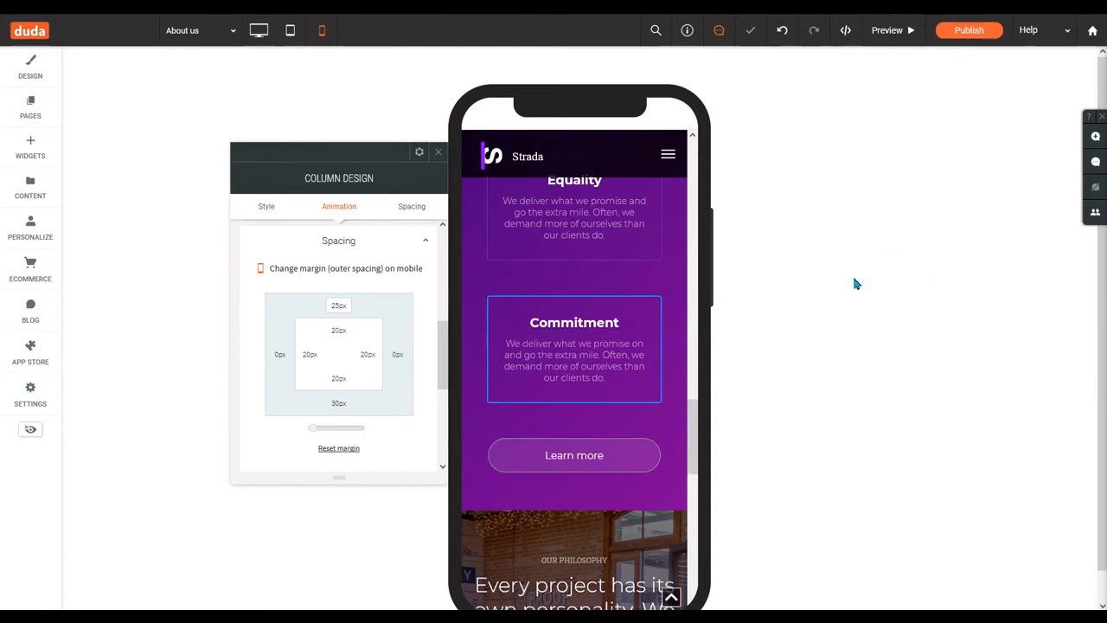
{"action": "left_click", "coordinate": [439, 157]}
Inspect the Commitment column's mobile margin and padding settings and close them without changes.
{"action": "scroll", "coordinate": [595, 298], "scroll_direction": "up", "scroll_amount": 3}
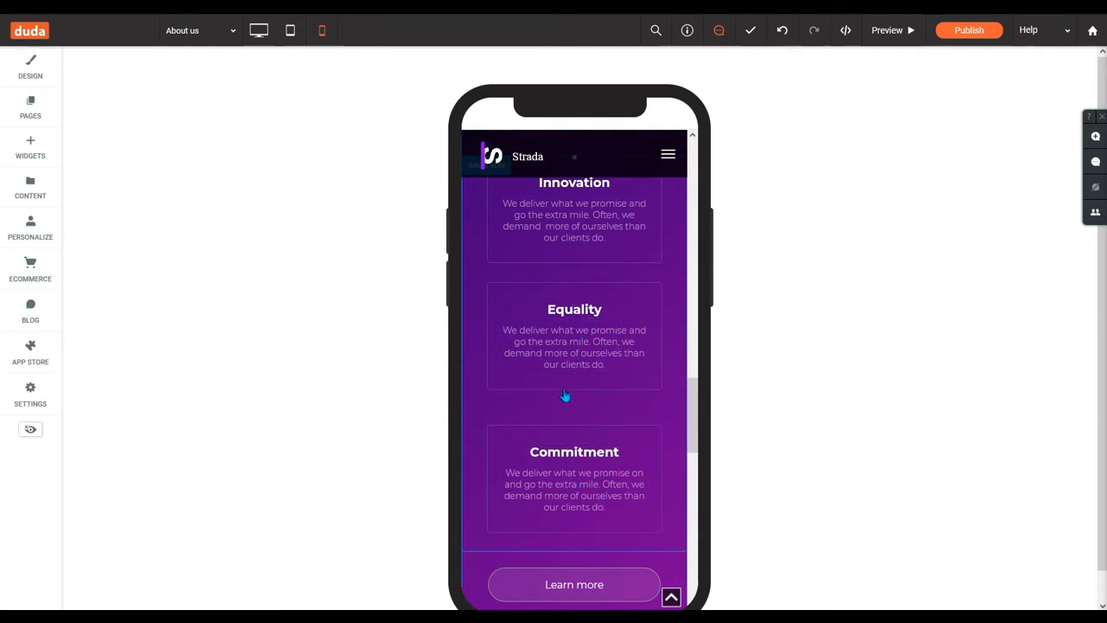
{"action": "left_click", "coordinate": [571, 445]}
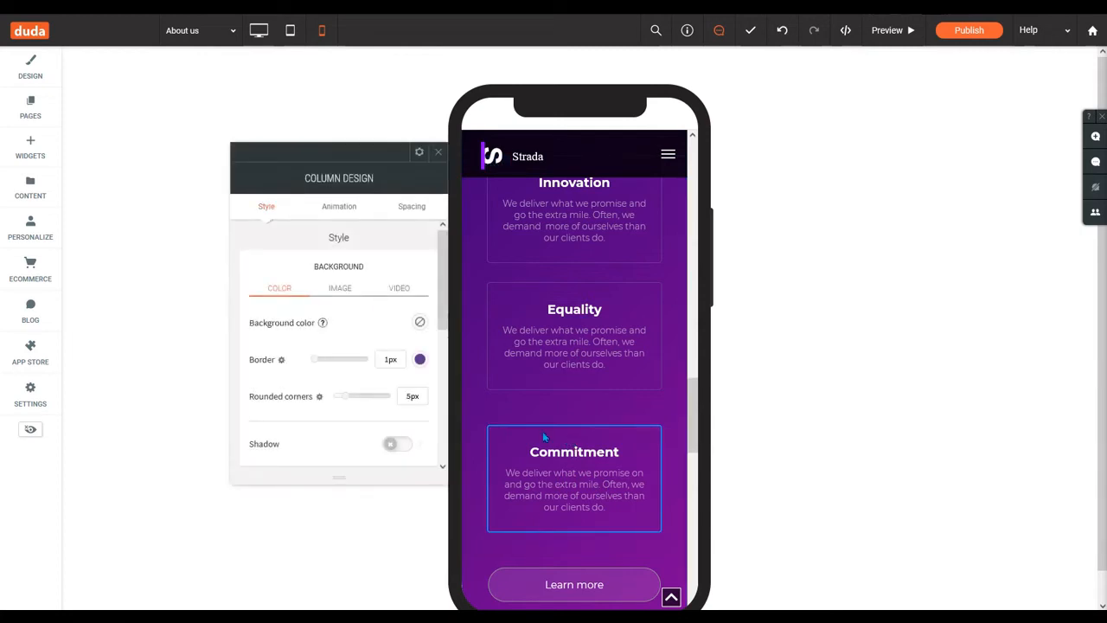
{"action": "left_click", "coordinate": [411, 208]}
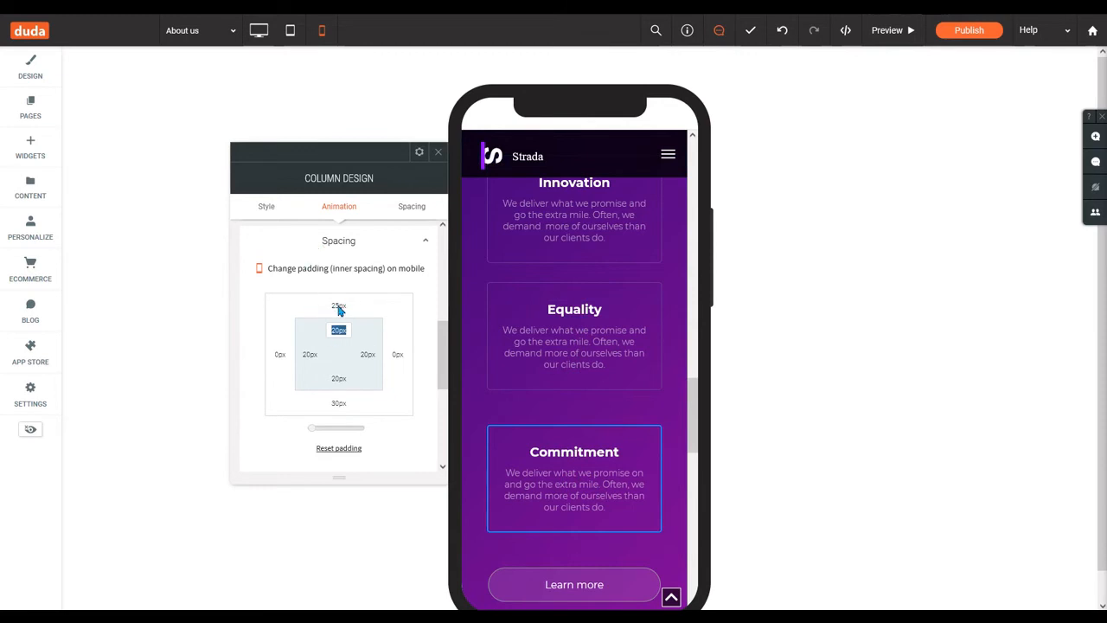
{"action": "left_click", "coordinate": [437, 154]}
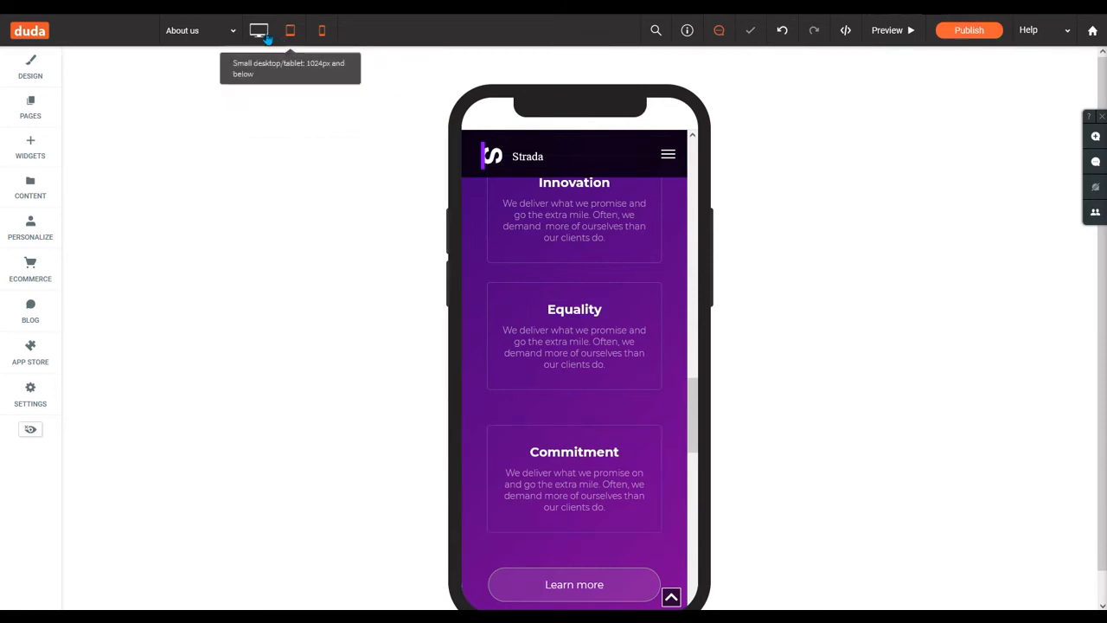
Switch to the desktop layout and check the spacing of the values cards and the Learn more button.
{"action": "left_click", "coordinate": [258, 32]}
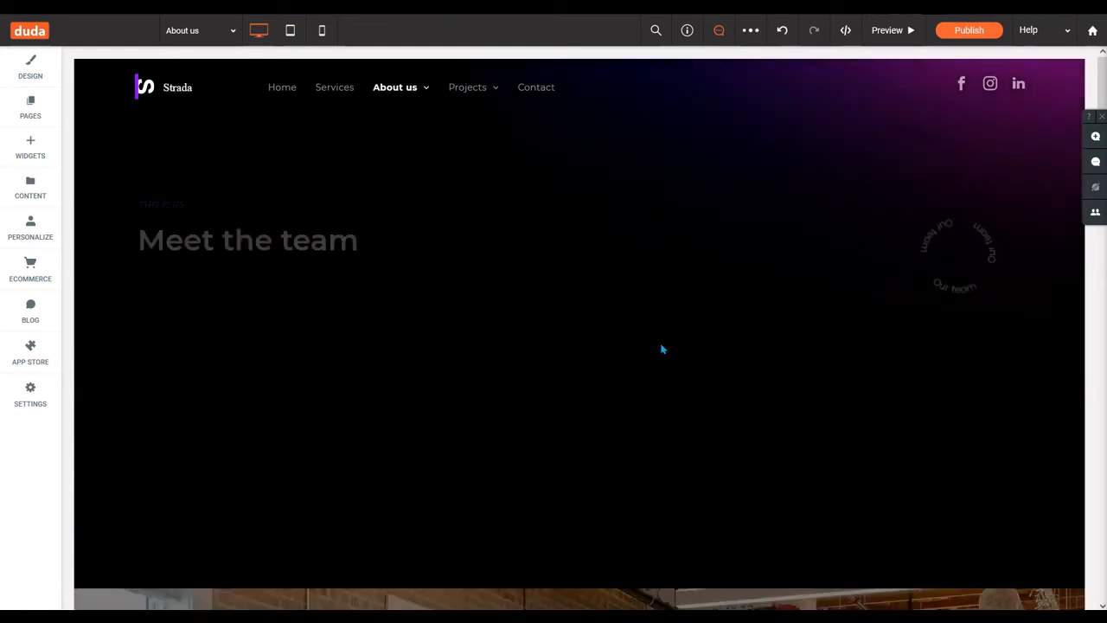
{"action": "scroll", "coordinate": [748, 353], "scroll_direction": "down", "scroll_amount": 3}
{"action": "scroll", "coordinate": [748, 353], "scroll_direction": "down", "scroll_amount": 15}
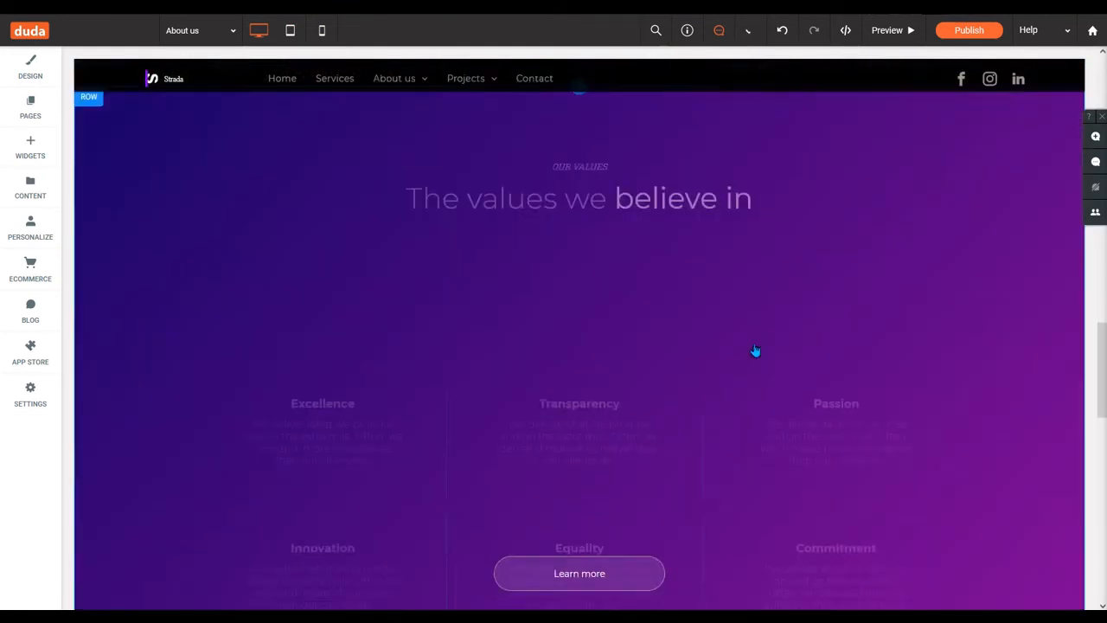
{"action": "scroll", "coordinate": [755, 350], "scroll_direction": "up", "scroll_amount": 1}
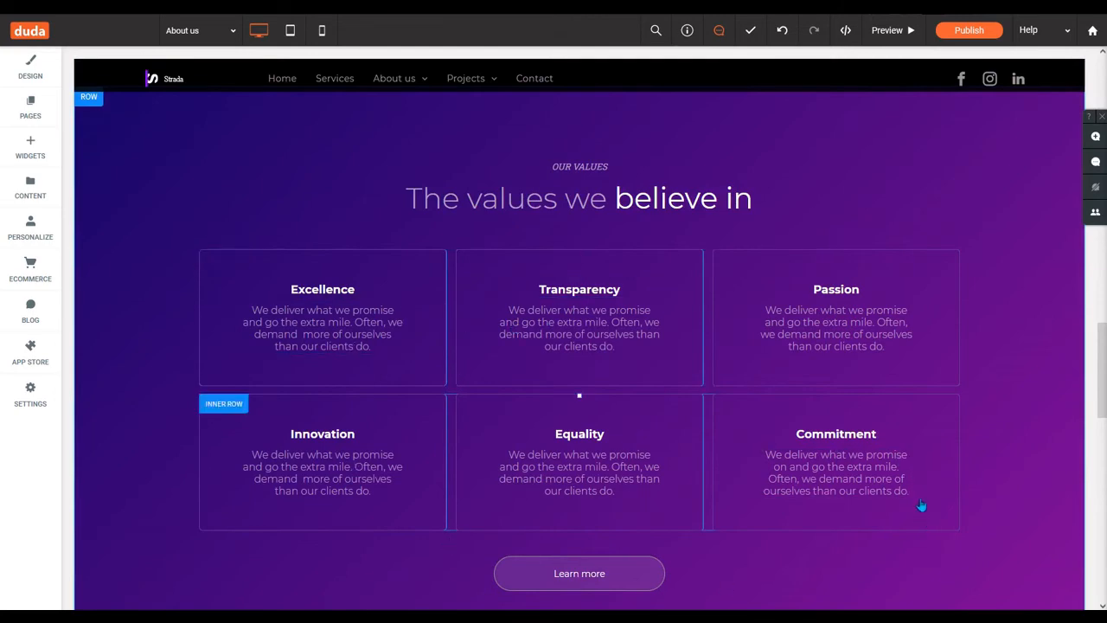
{"action": "scroll", "coordinate": [939, 519], "scroll_direction": "down", "scroll_amount": 10}
{"action": "scroll", "coordinate": [940, 522], "scroll_direction": "up", "scroll_amount": 10}
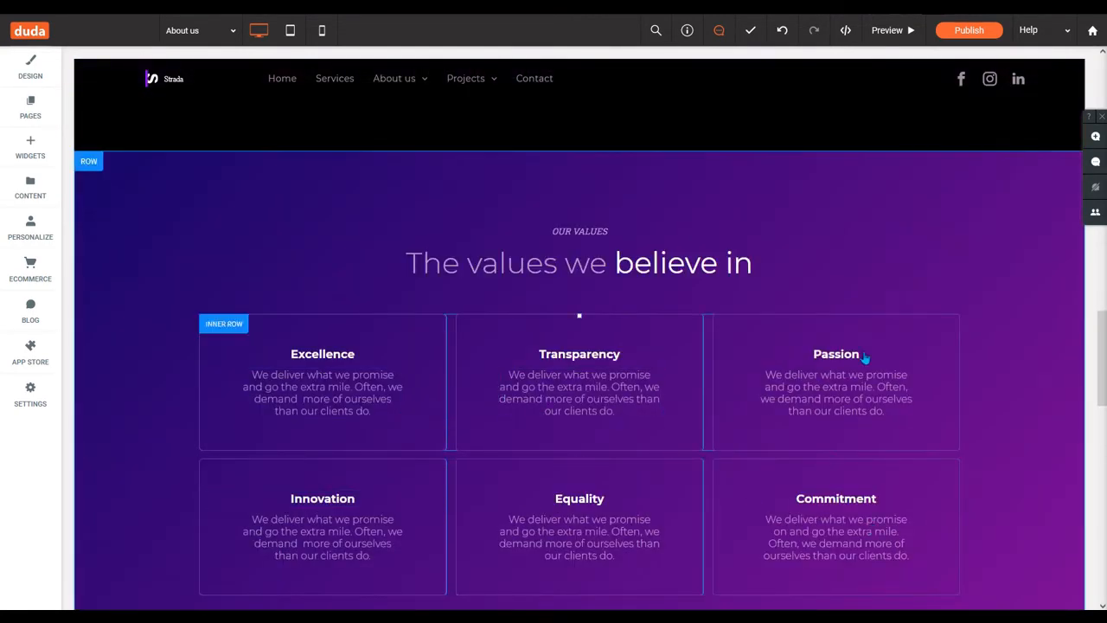
Return to the mobile layout and bring up the values section's cards.
{"action": "left_click", "coordinate": [325, 35]}
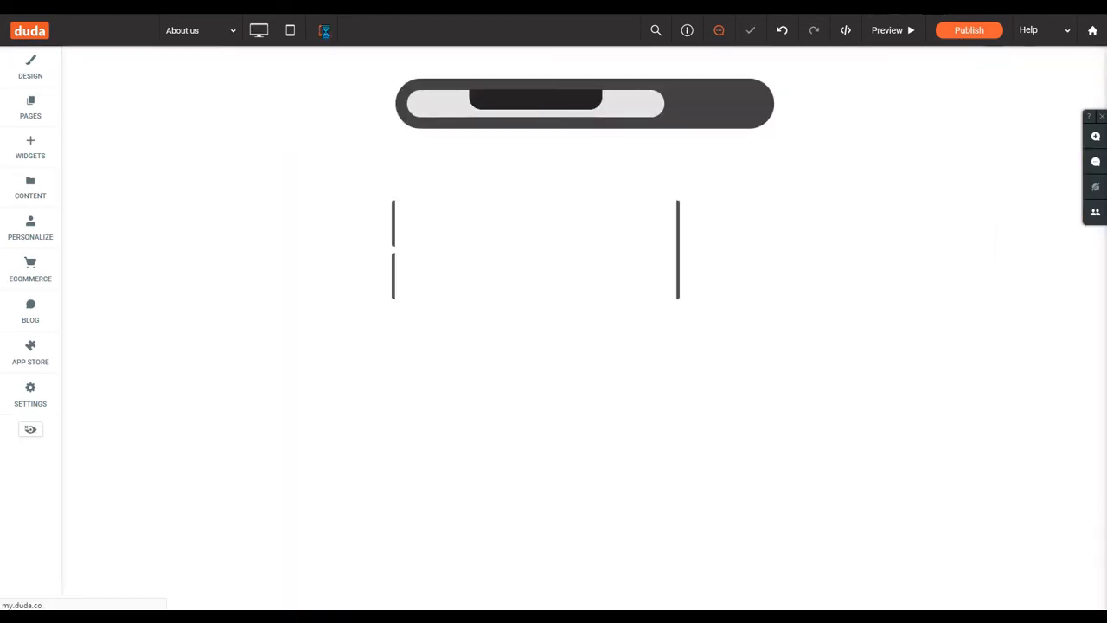
{"action": "scroll", "coordinate": [640, 276], "scroll_direction": "down", "scroll_amount": 3}
{"action": "scroll", "coordinate": [644, 286], "scroll_direction": "down", "scroll_amount": 8}
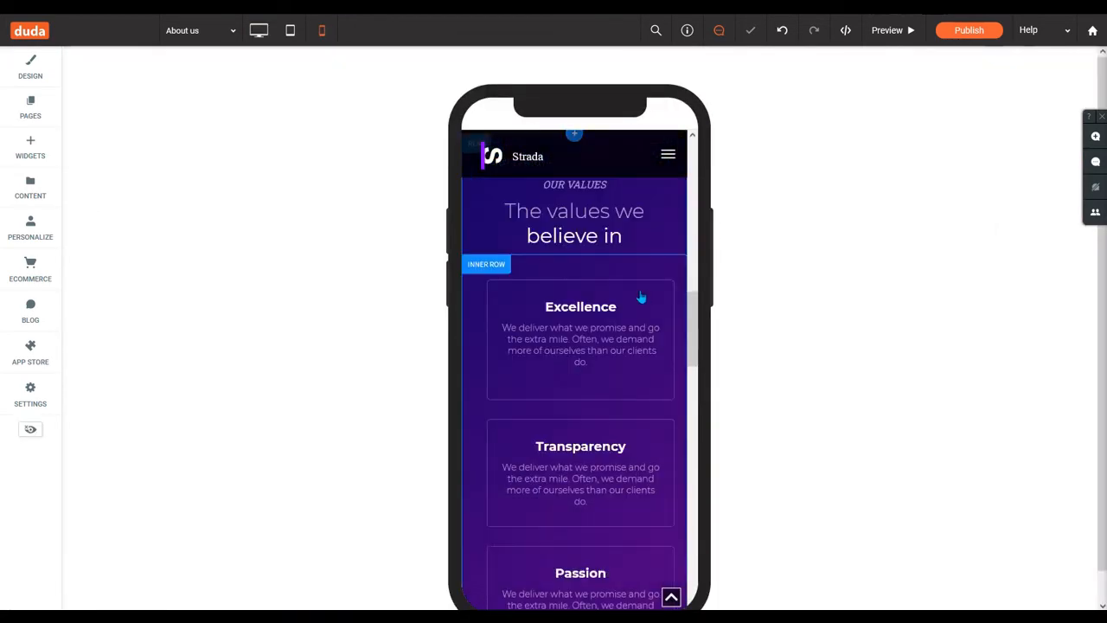
Check the Commitment card's column spacing again on mobile and close the column design settings.
{"action": "scroll", "coordinate": [648, 300], "scroll_direction": "up", "scroll_amount": 1}
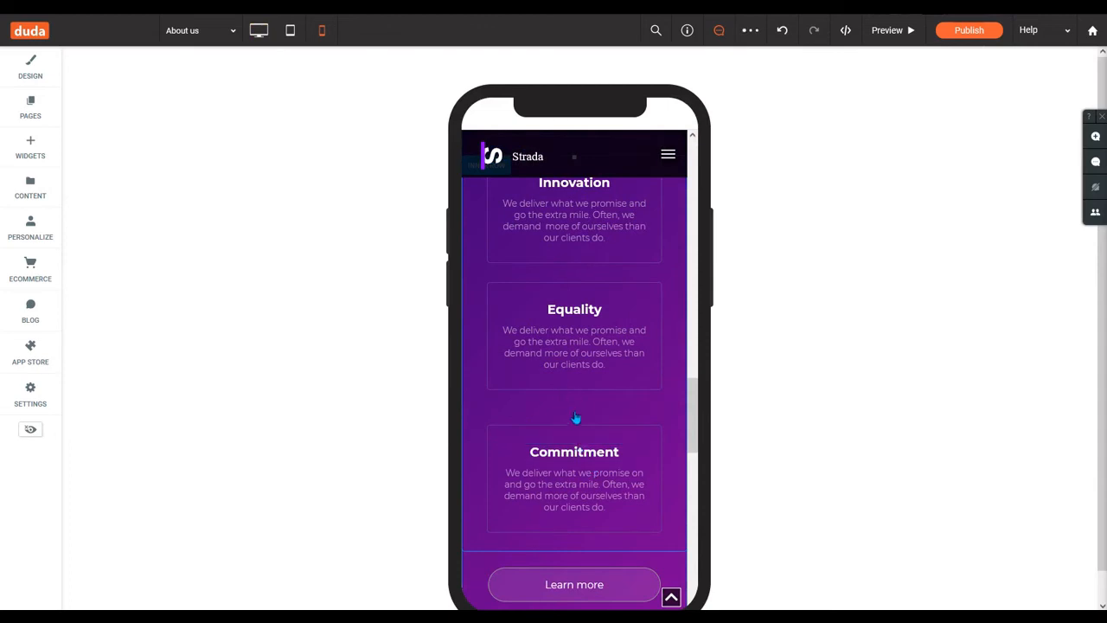
{"action": "left_click", "coordinate": [565, 445]}
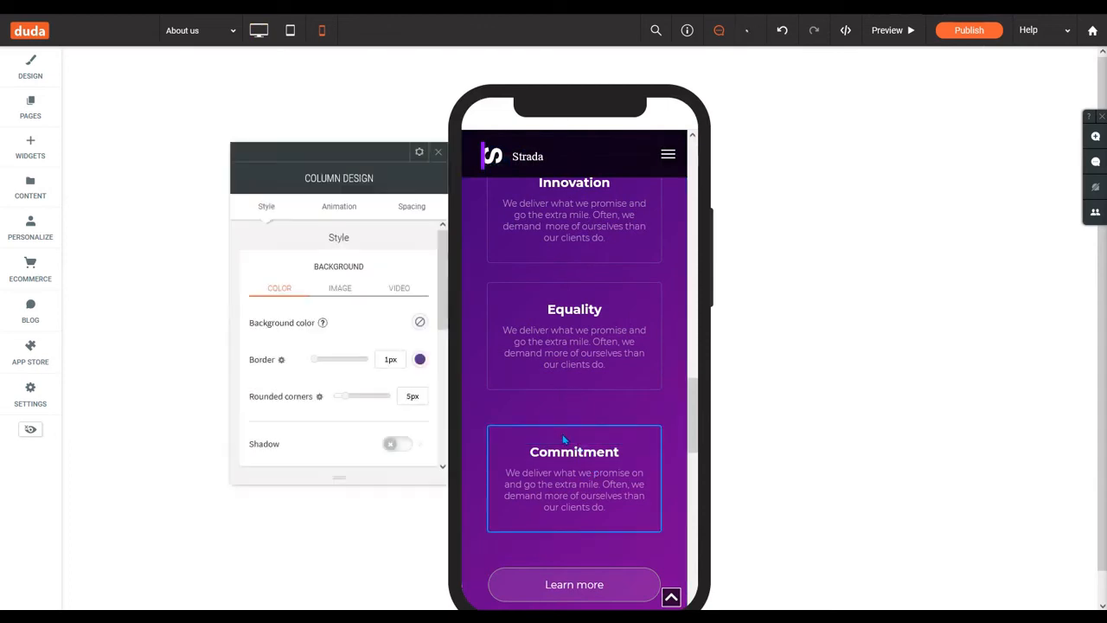
{"action": "left_click", "coordinate": [410, 207]}
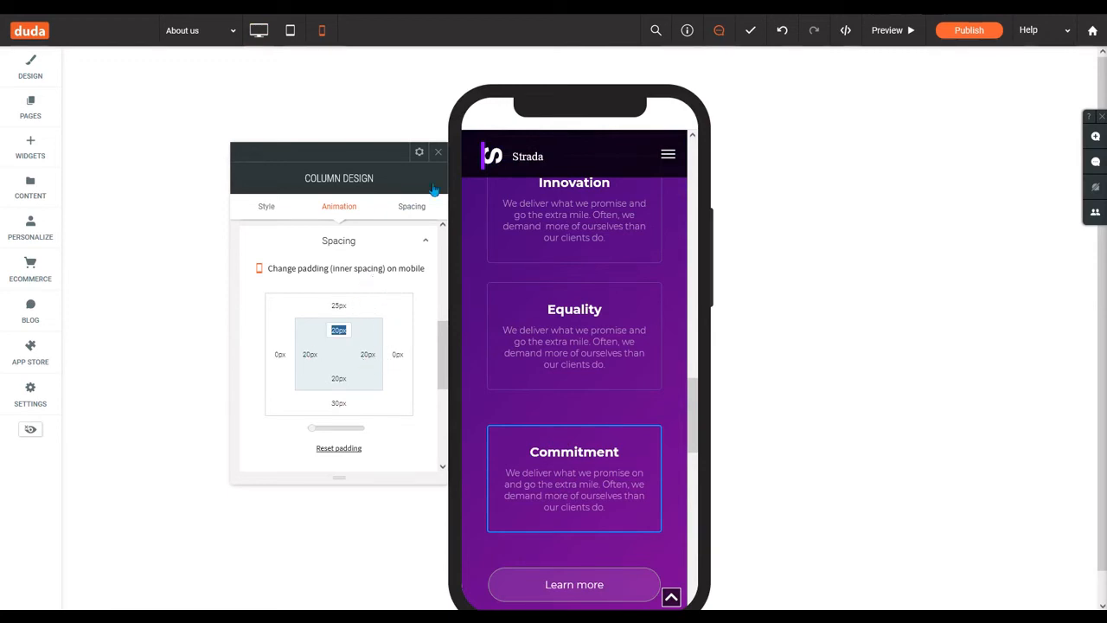
{"action": "left_click", "coordinate": [438, 152]}
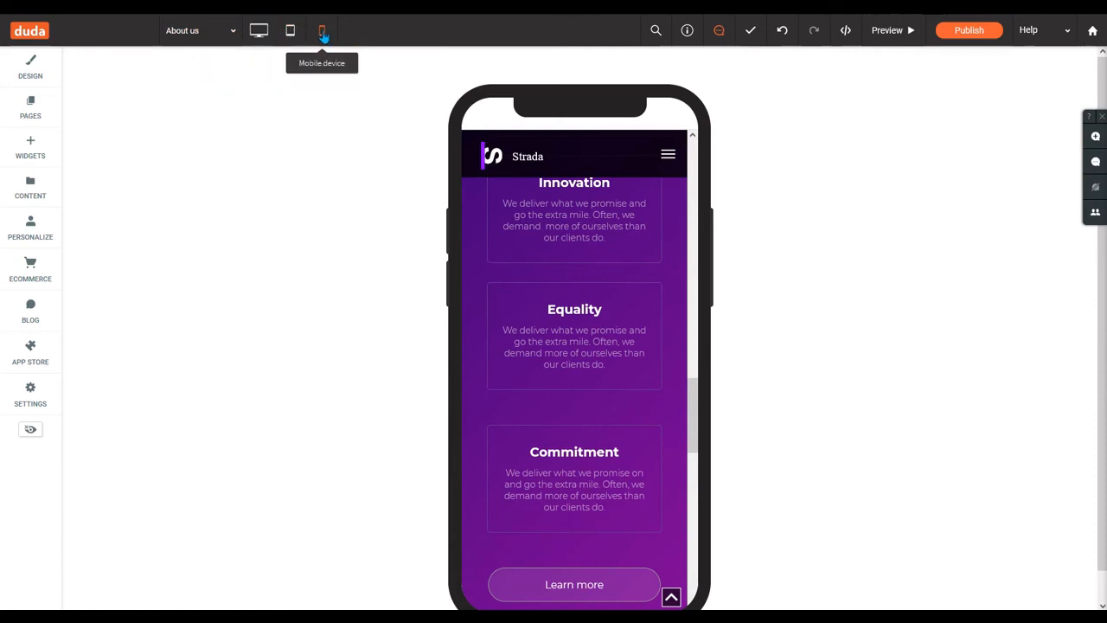
Review the mobile page around the Learn more button and philosophy section, and return to the start of the page.
{"action": "scroll", "coordinate": [576, 294], "scroll_direction": "down", "scroll_amount": 10}
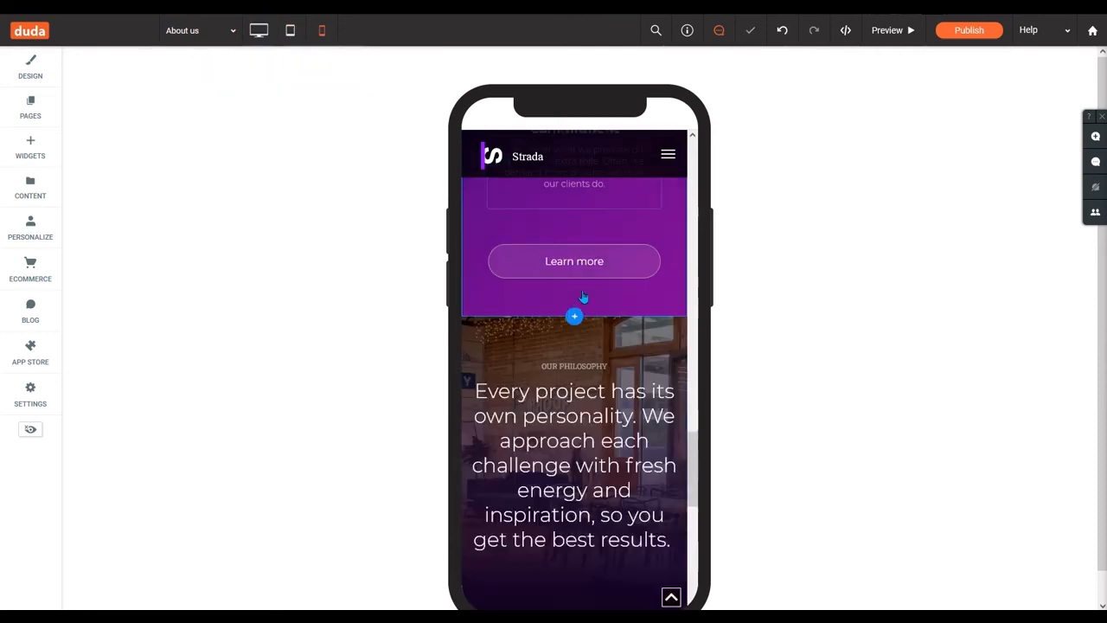
{"action": "scroll", "coordinate": [605, 476], "scroll_direction": "up", "scroll_amount": 10}
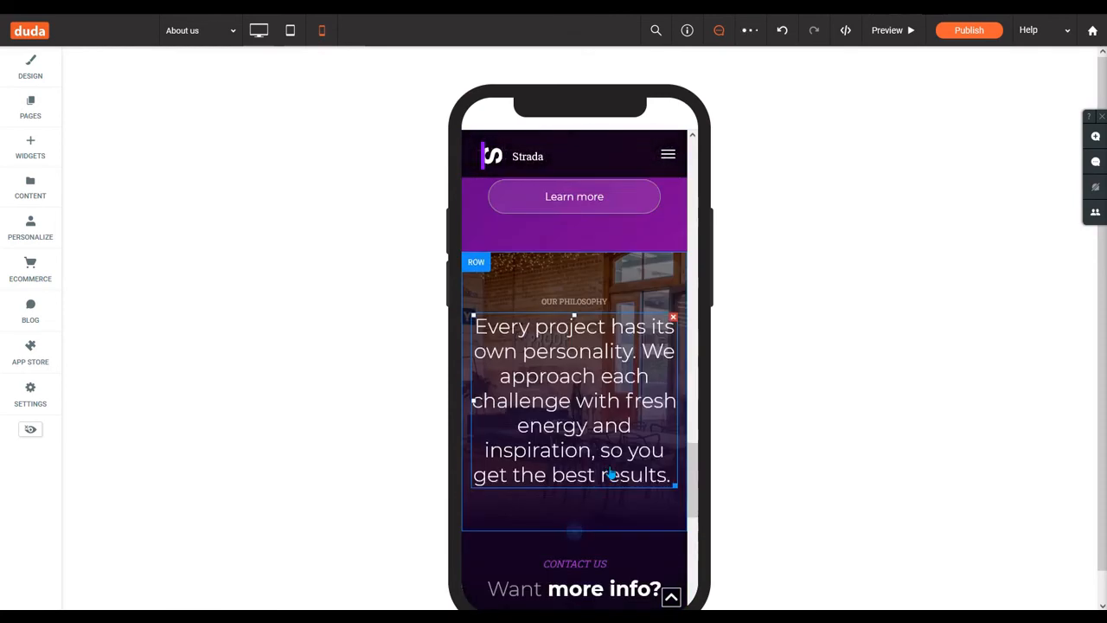
{"action": "scroll", "coordinate": [628, 467], "scroll_direction": "up", "scroll_amount": 8}
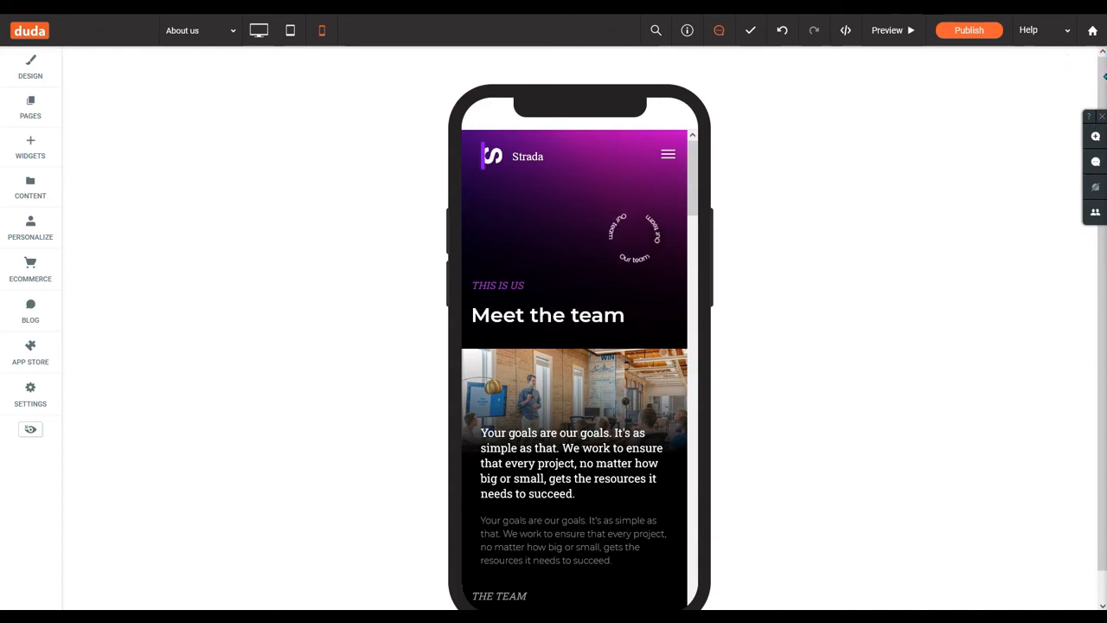
{"action": "left_click_drag", "start_coordinate": [1106, 76], "coordinate": [1104, 153]}
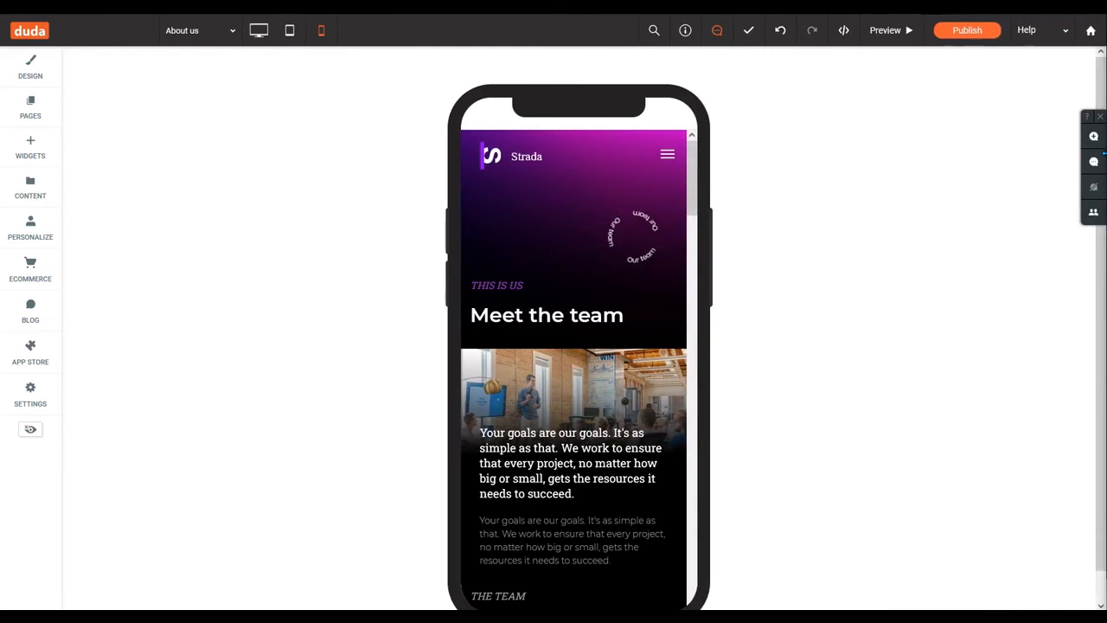